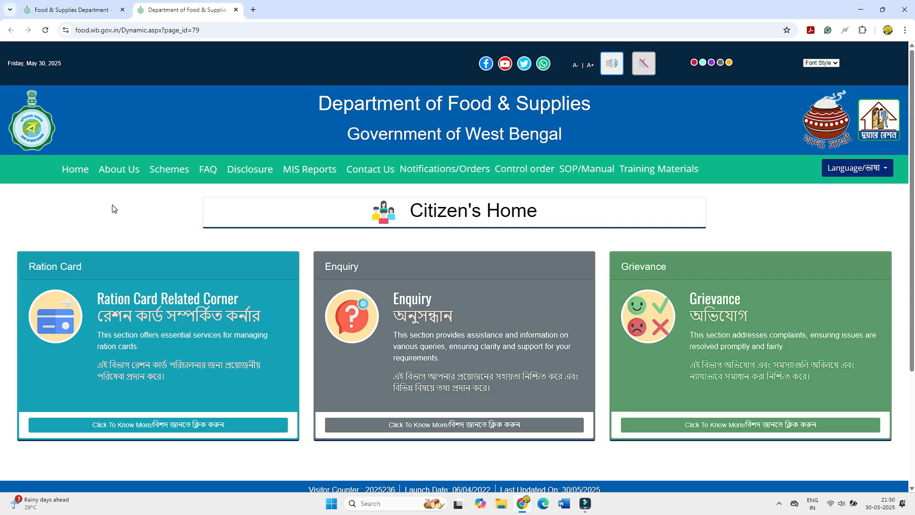
# Step: Go through Ration Card Related Corner and Service through office to Apply Online's Aadhaar login
pyautogui.scroll(-1, 135, 265)
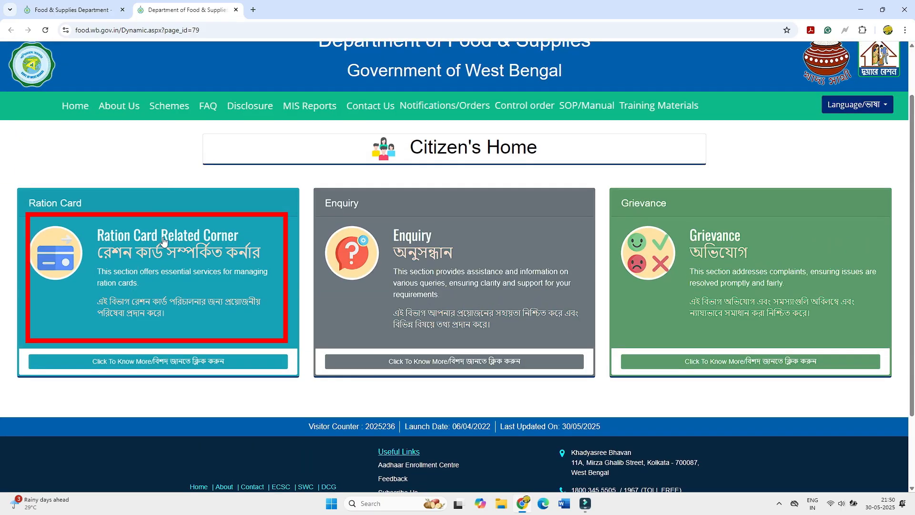
pyautogui.click(164, 241)
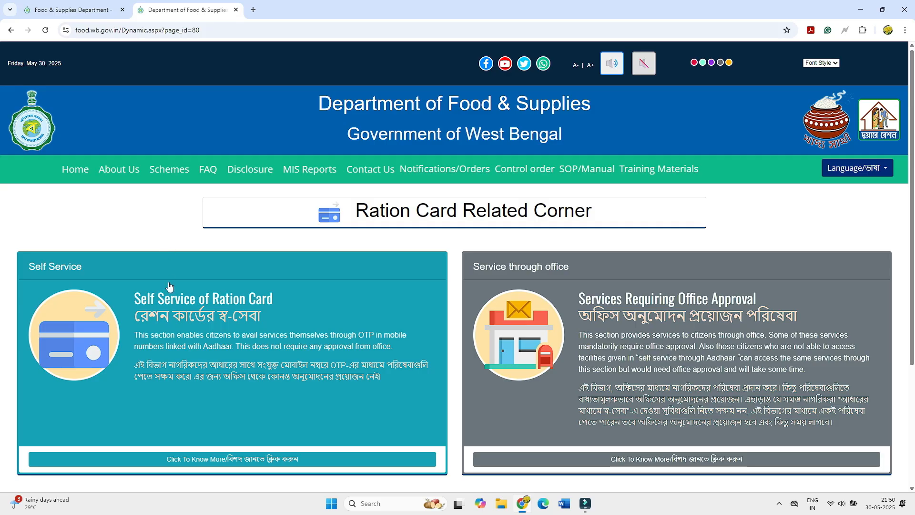
pyautogui.click(718, 305)
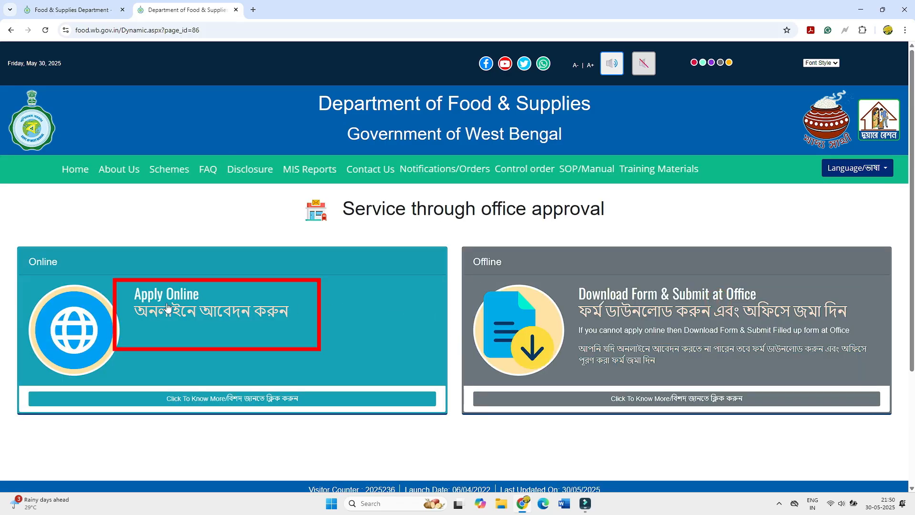
pyautogui.click(162, 299)
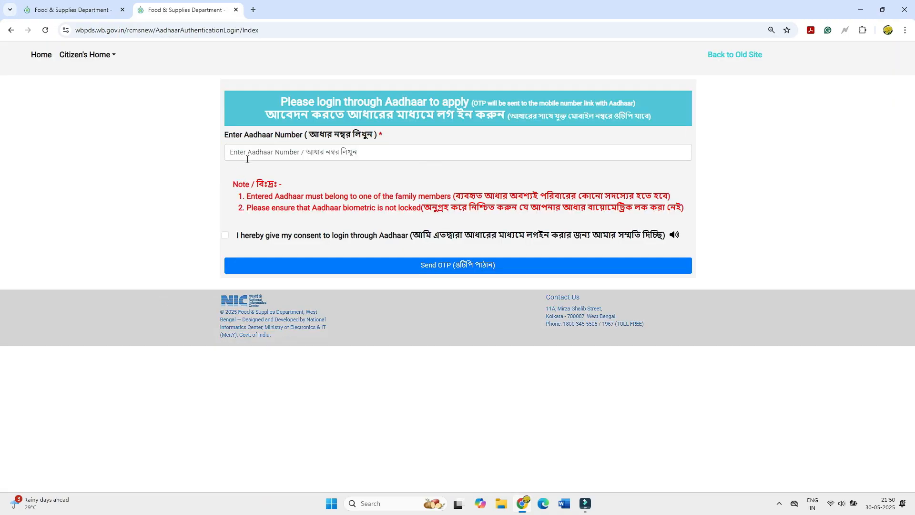
# Step: Paste the family member's Aadhaar number, give login consent, and request an OTP
pyautogui.click(236, 151)
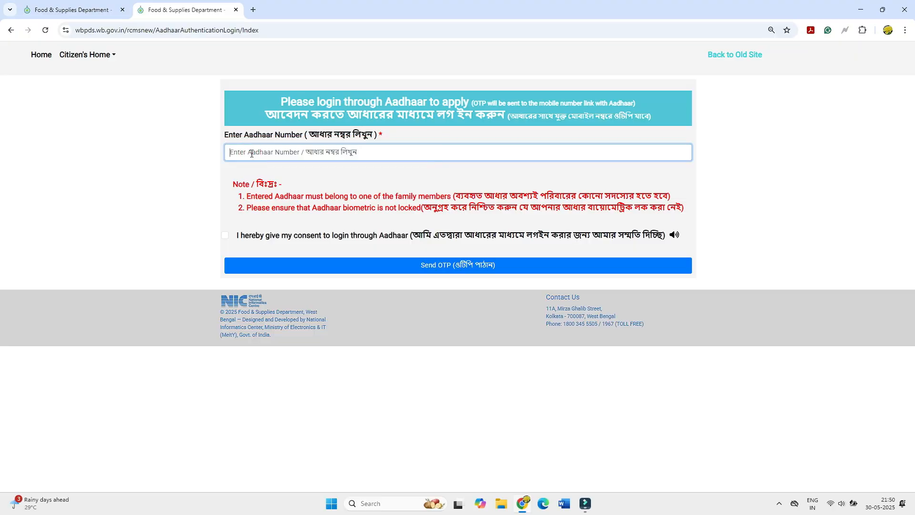
pyautogui.click(225, 235)
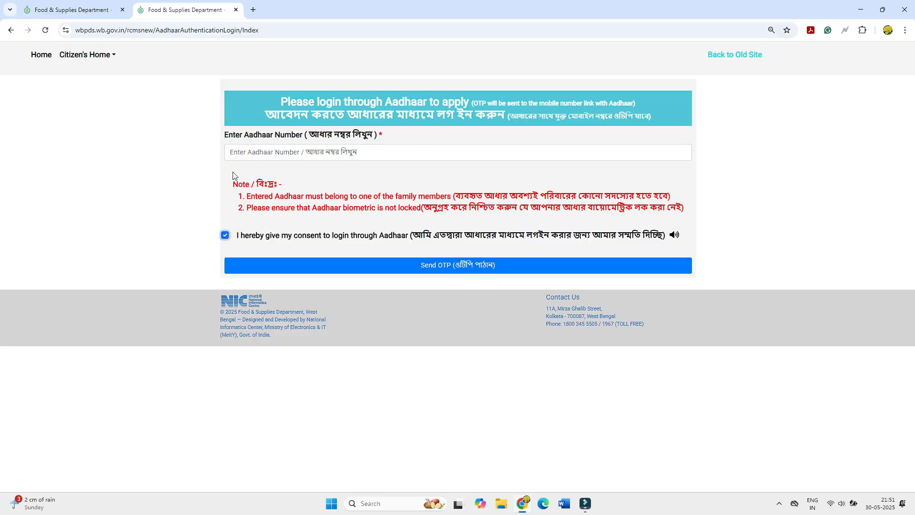
pyautogui.click(237, 151)
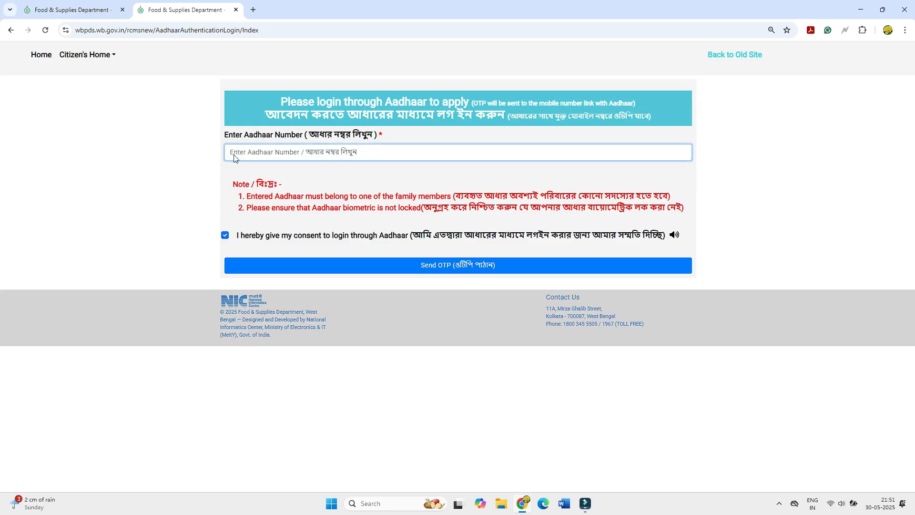
pyautogui.rightClick(235, 158)
pyautogui.click(267, 271)
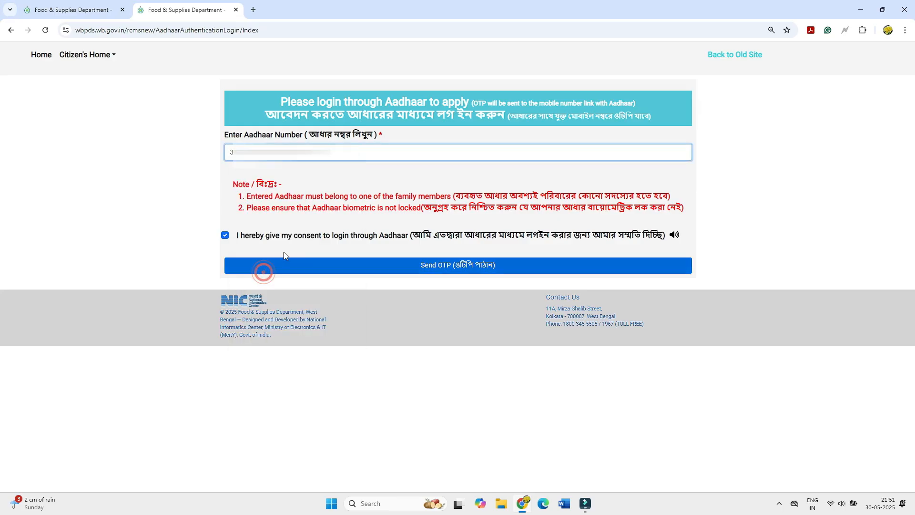
pyautogui.click(456, 265)
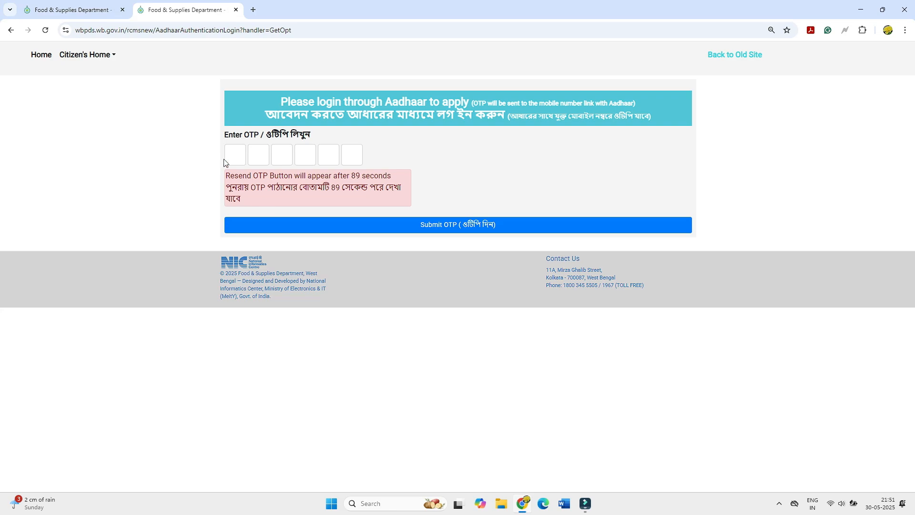
# Step: Enter the received Aadhaar OTP and submit it to log in
pyautogui.click(234, 157)
pyautogui.click(466, 224)
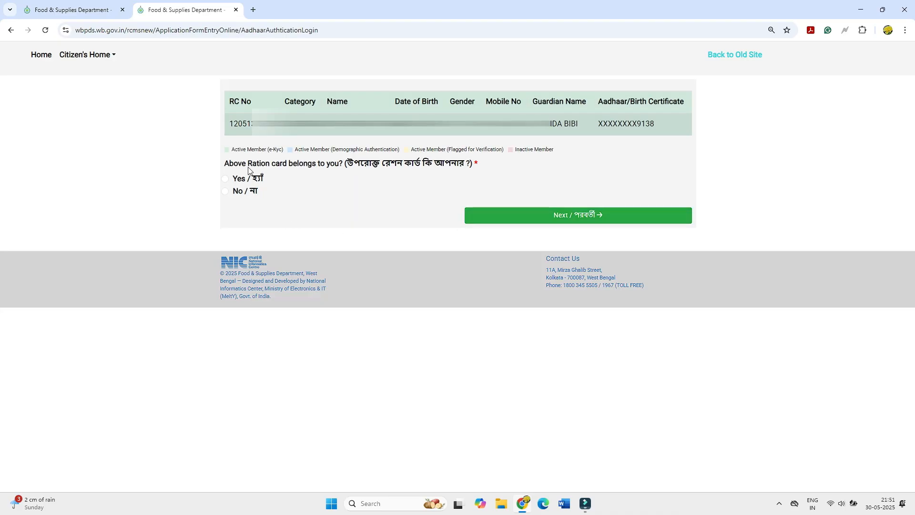
# Step: Confirm the ration card is yours and start a Form 4 new-member application from the Dashboard
pyautogui.click(225, 179)
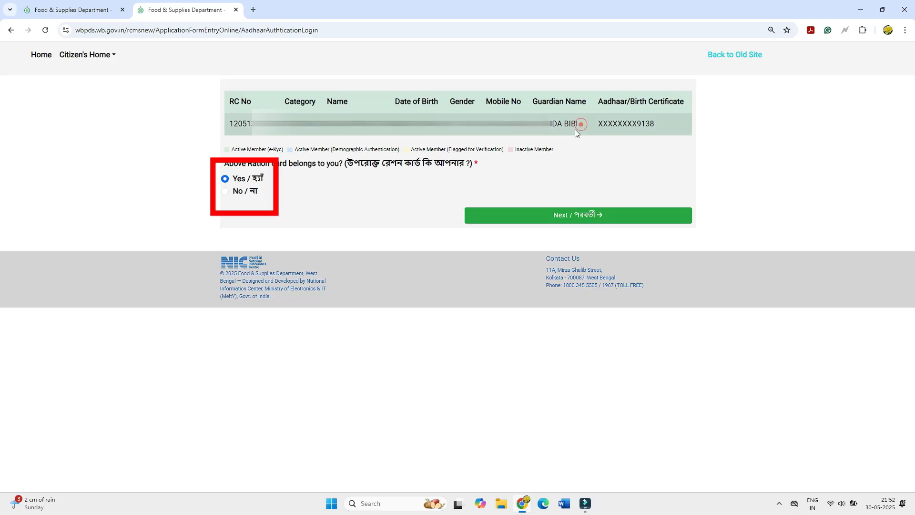
pyautogui.click(562, 216)
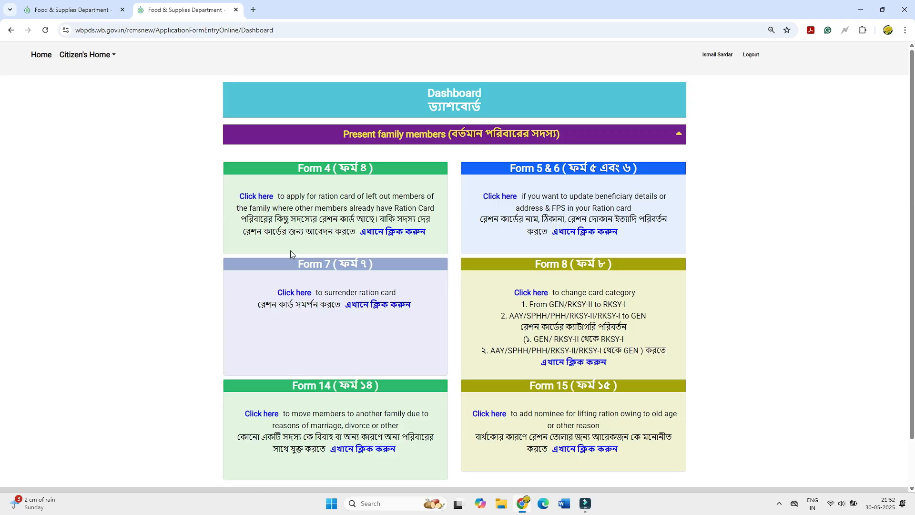
pyautogui.click(261, 199)
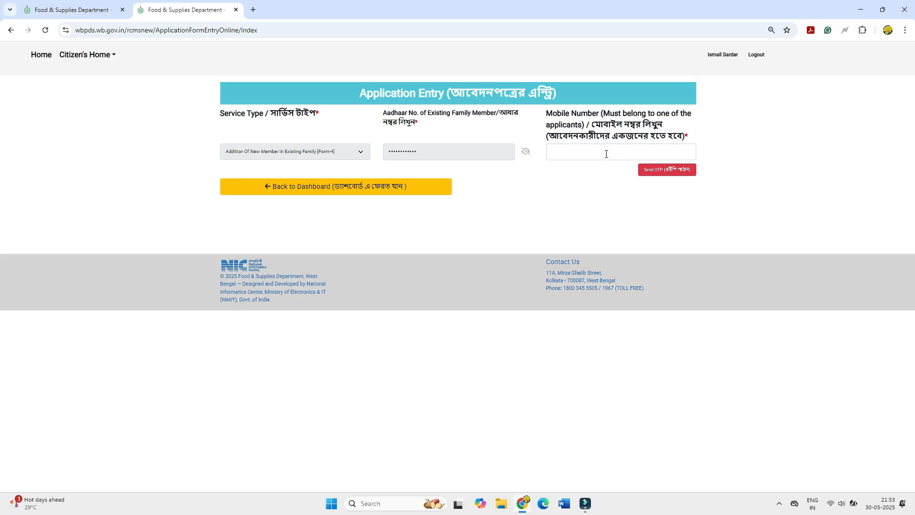
# Step: Verify the applicant's mobile number with its OTP and continue to the Family Members list
pyautogui.click(587, 155)
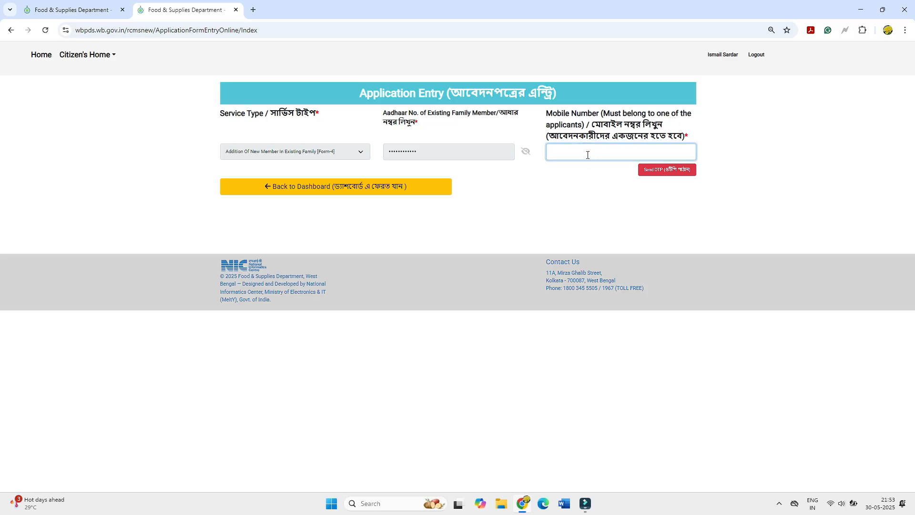
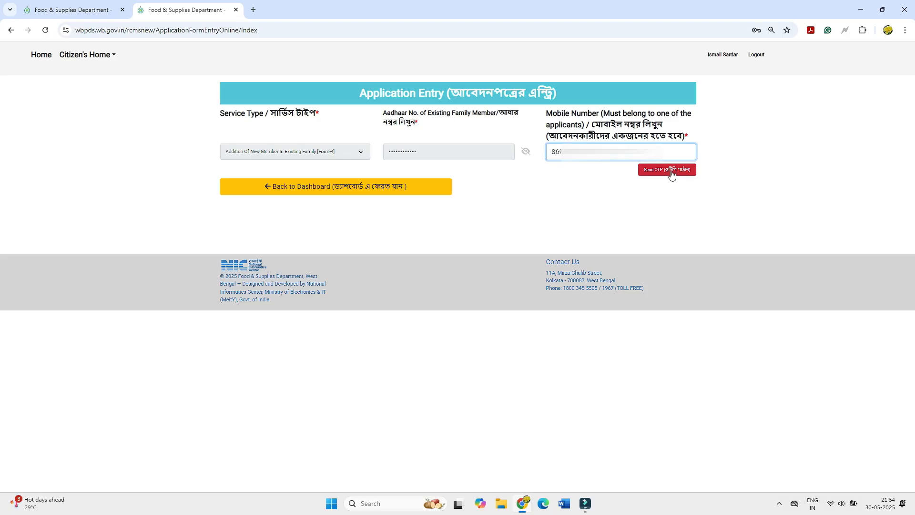
pyautogui.click(671, 171)
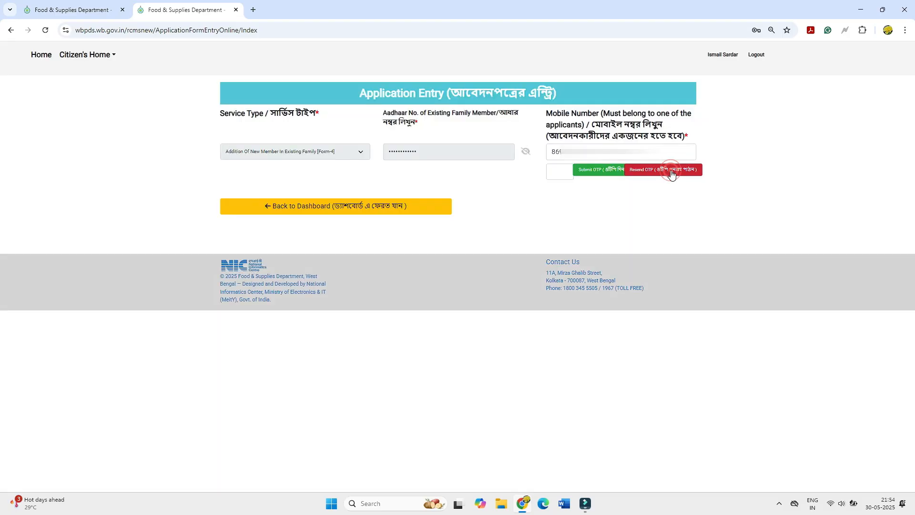
pyautogui.click(556, 171)
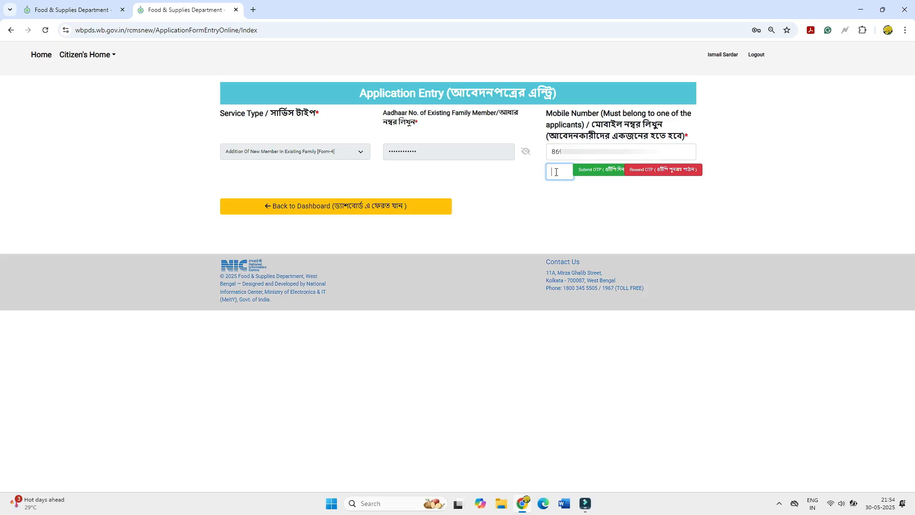
pyautogui.hotkey('ctrl', 'v')
pyautogui.click(599, 169)
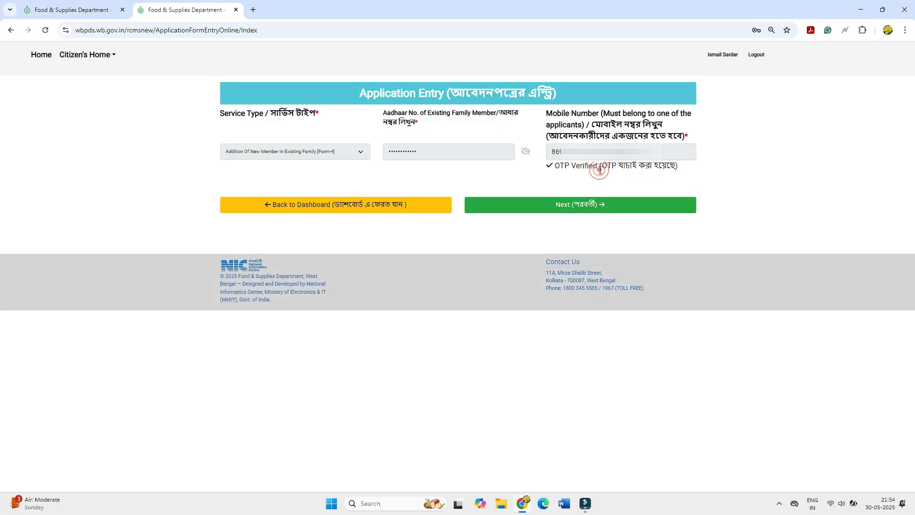
pyautogui.click(569, 210)
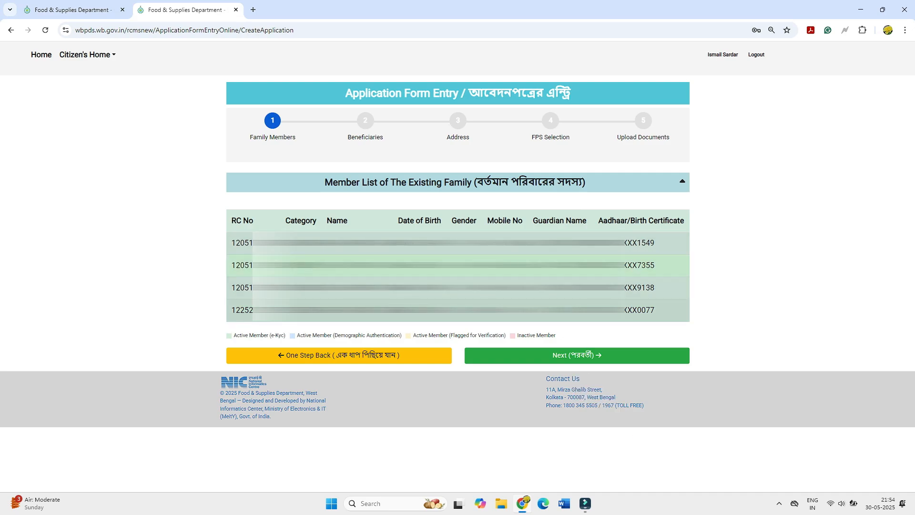
# Step: On step 2, choose BirthCertificate as ID type and verify the registration number
pyautogui.click(573, 359)
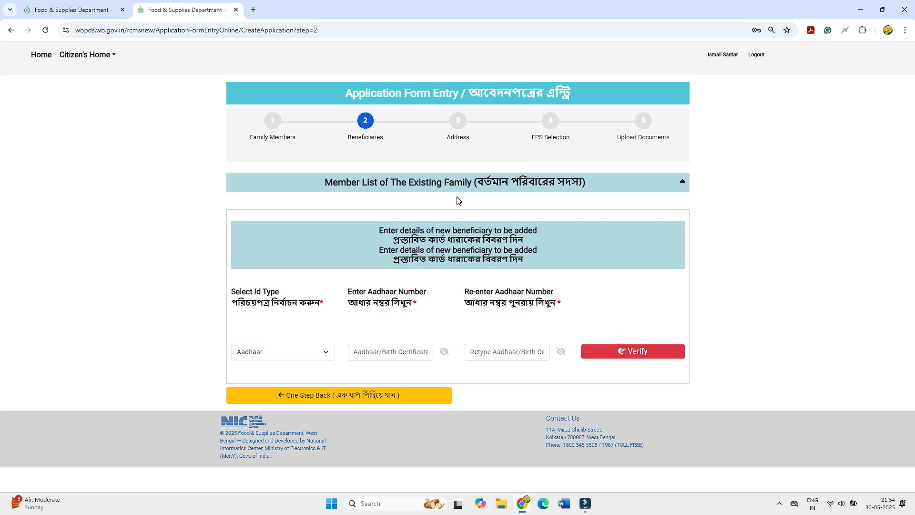
pyautogui.click(292, 353)
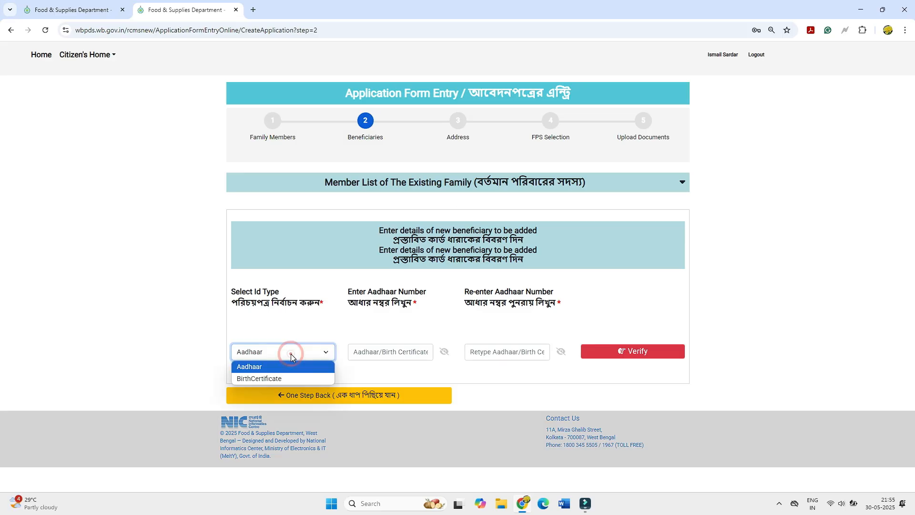
pyautogui.click(292, 355)
pyautogui.click(269, 351)
pyautogui.click(265, 380)
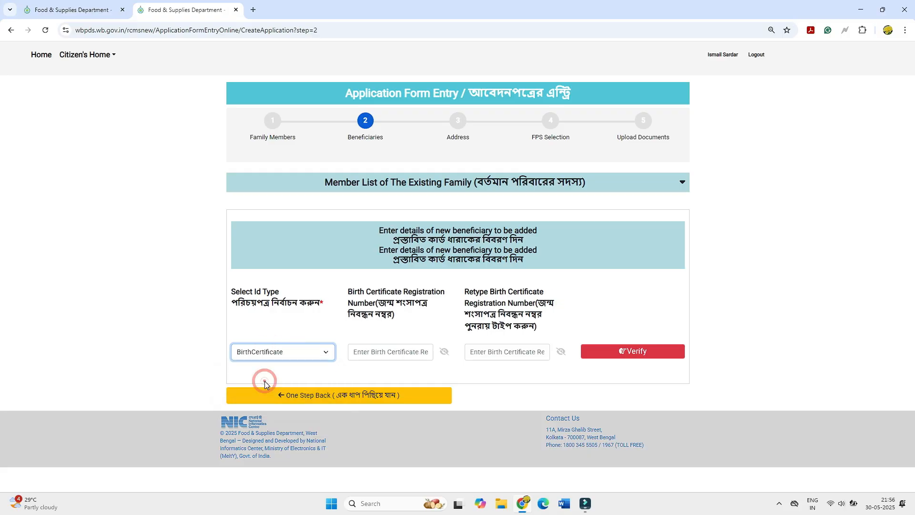
pyautogui.click(385, 351)
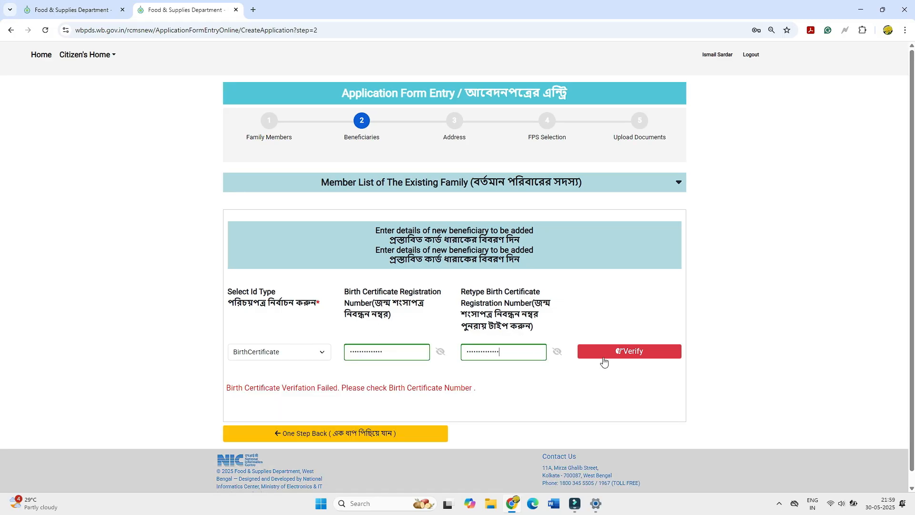
pyautogui.click(623, 353)
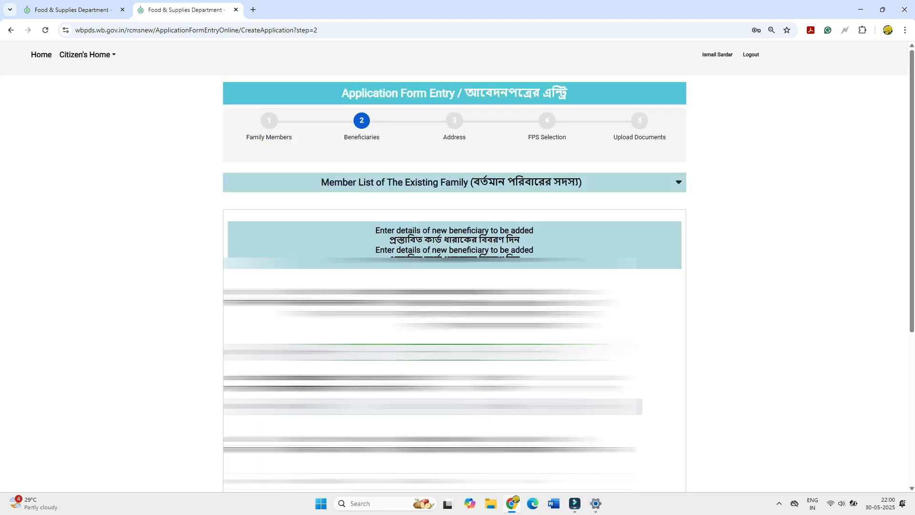
# Step: Set the new member's caste to General, confirm the beneficiary, and proceed past the declarations
pyautogui.scroll(-2, 454, 286)
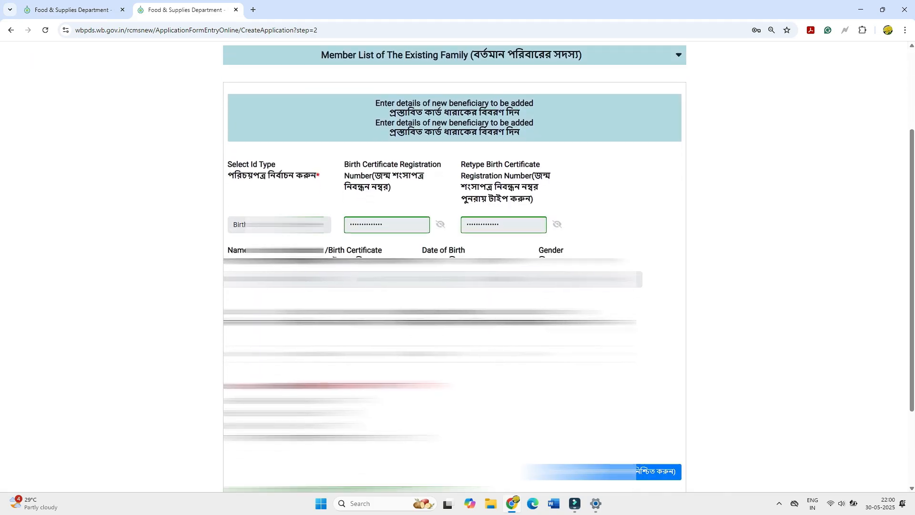
pyautogui.scroll(-1, 613, 327)
pyautogui.click(280, 291)
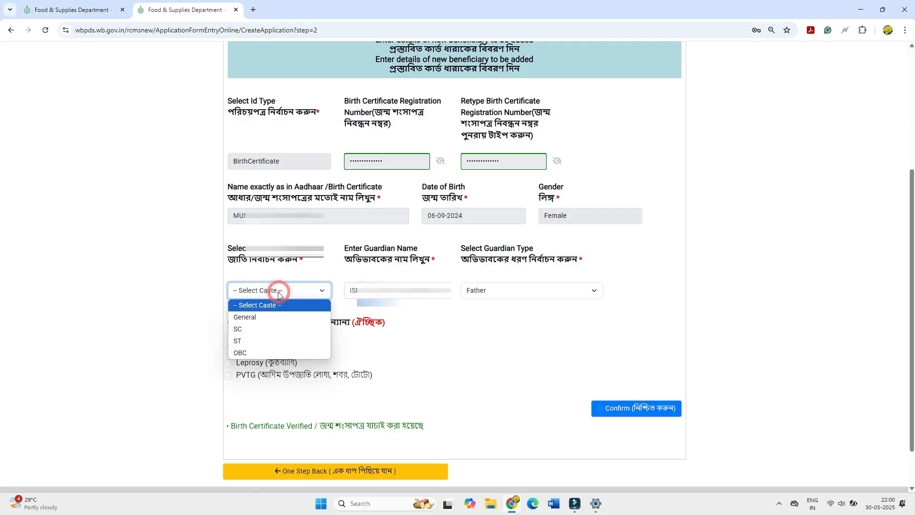
pyautogui.click(263, 317)
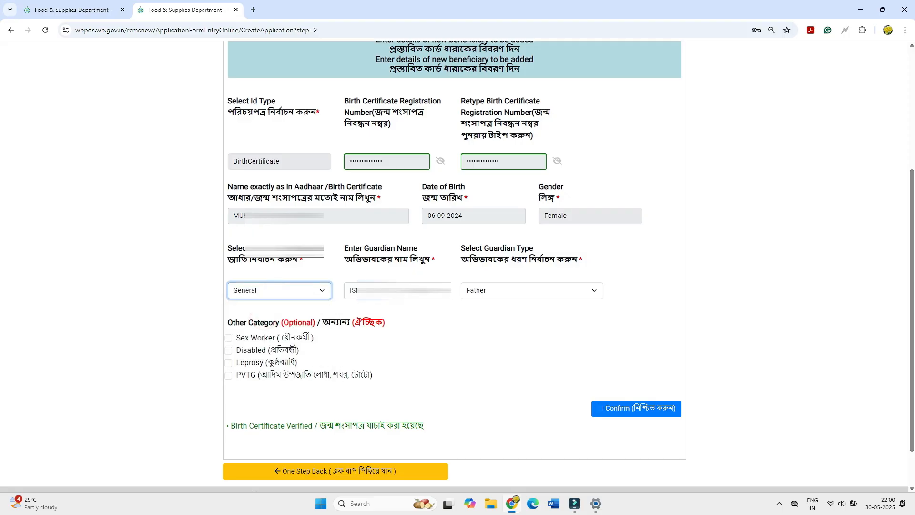
pyautogui.scroll(-1, 624, 362)
pyautogui.click(624, 361)
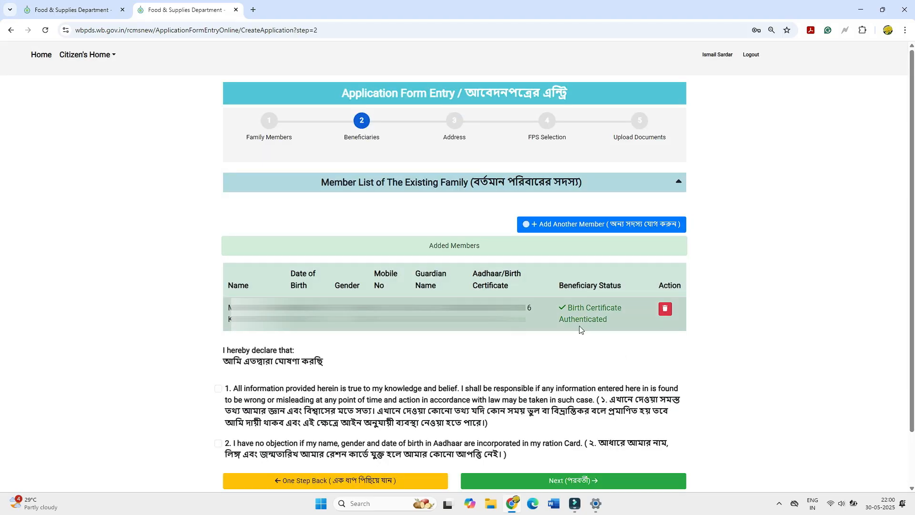
pyautogui.scroll(-1, 579, 326)
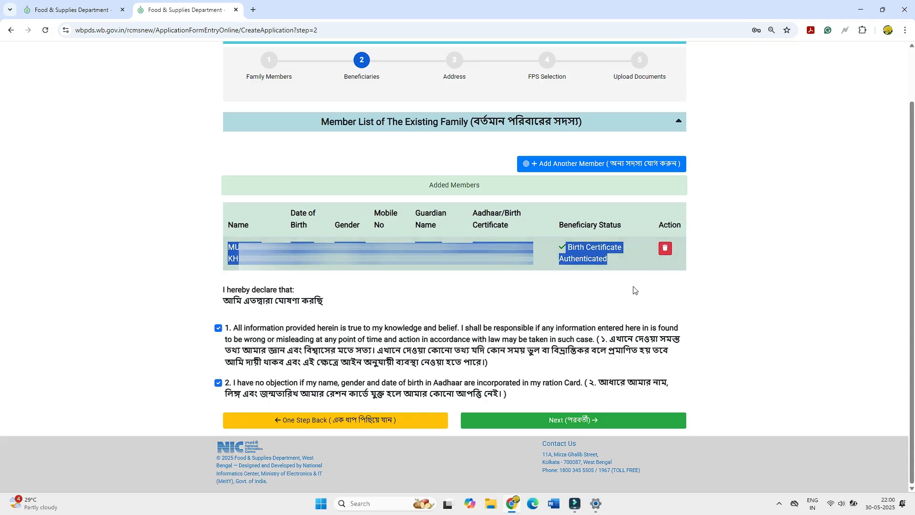
pyautogui.click(563, 422)
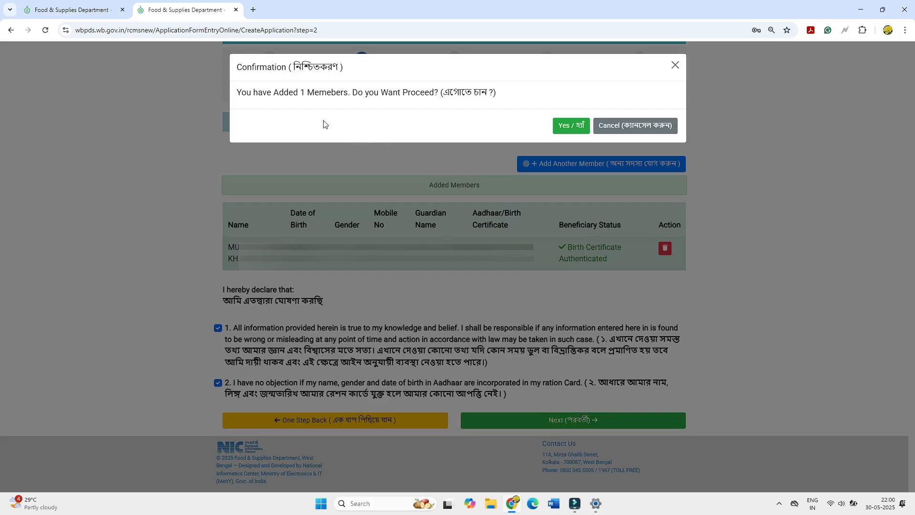
# Step: Proceed with 1 member, fill the building name, and pick Merudandi post office and BASIRHAT PS
pyautogui.click(577, 126)
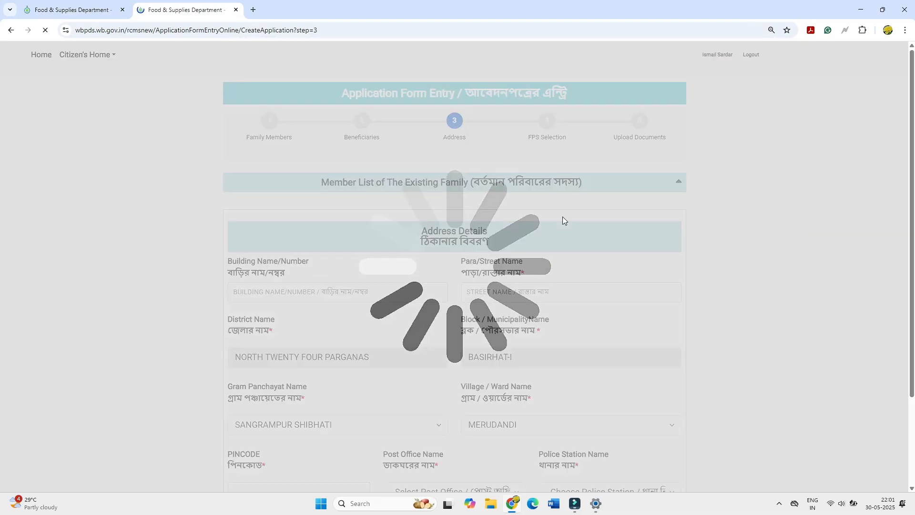
pyautogui.scroll(-2, 559, 251)
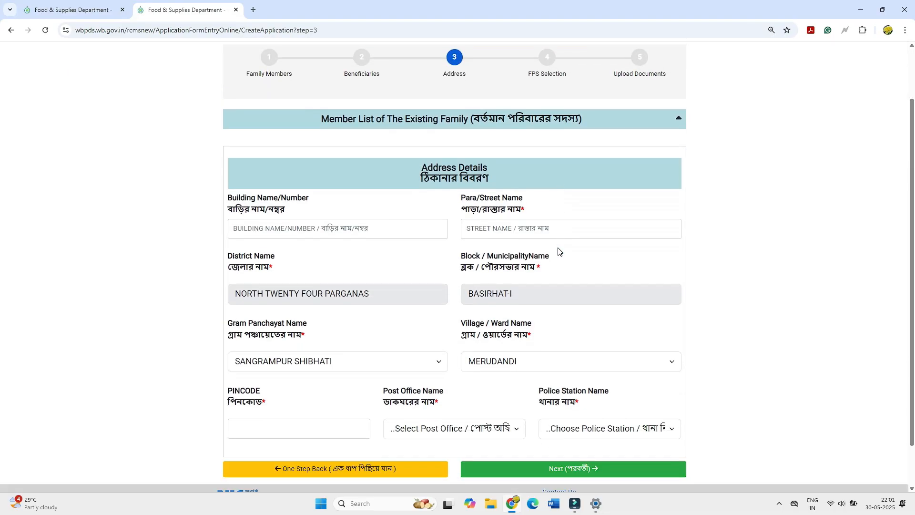
pyautogui.click(261, 227)
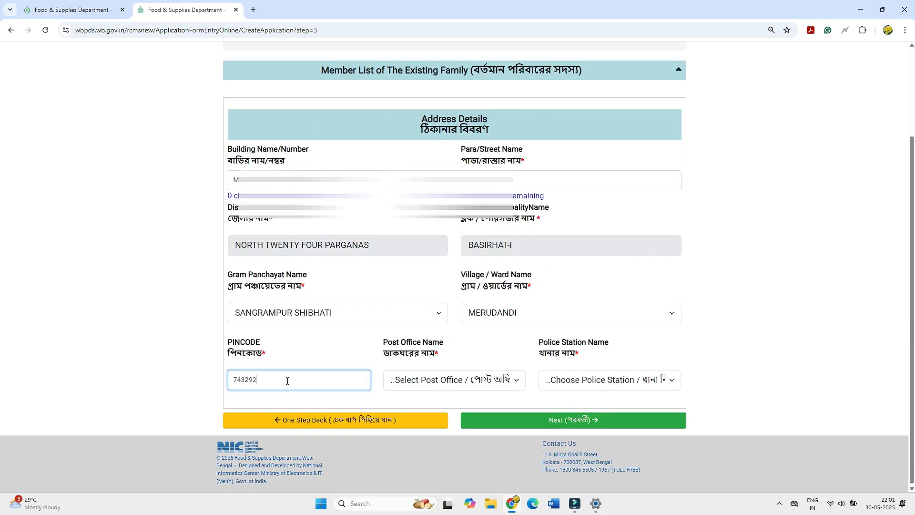
pyautogui.click(415, 380)
pyautogui.click(415, 455)
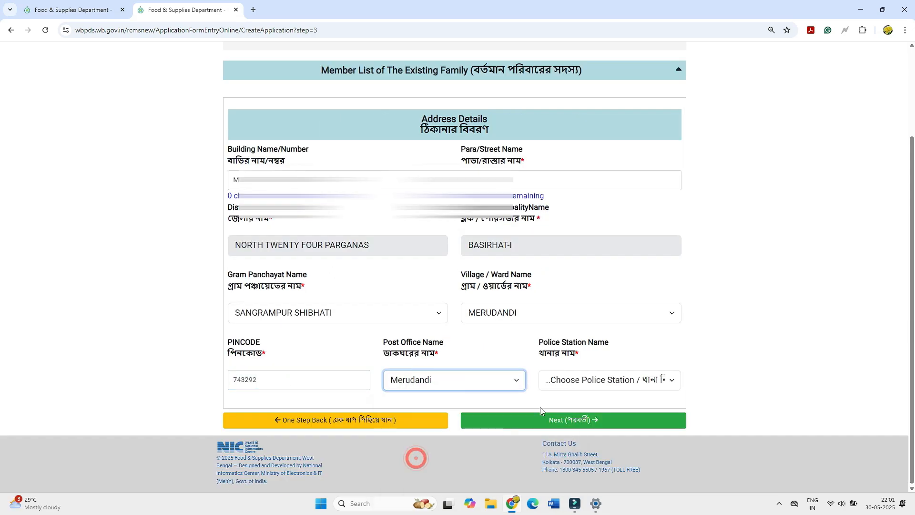
pyautogui.click(579, 382)
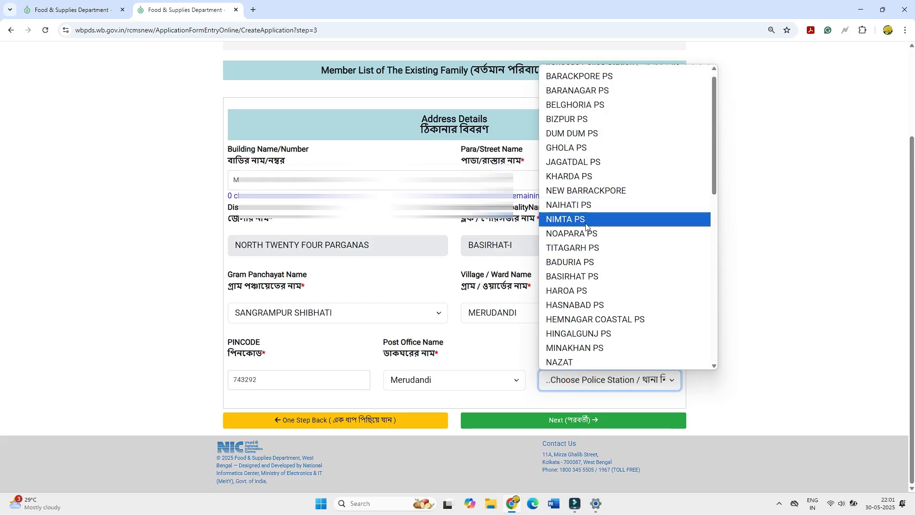
pyautogui.click(578, 278)
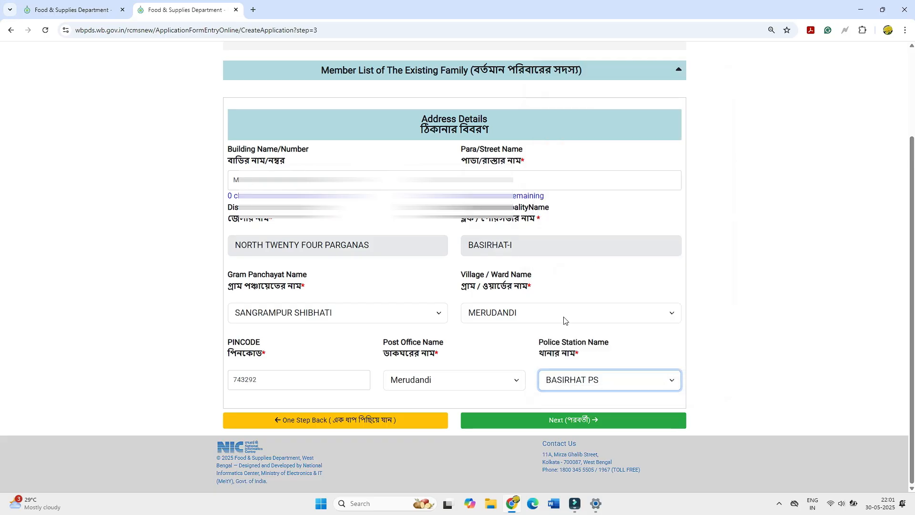
pyautogui.click(565, 422)
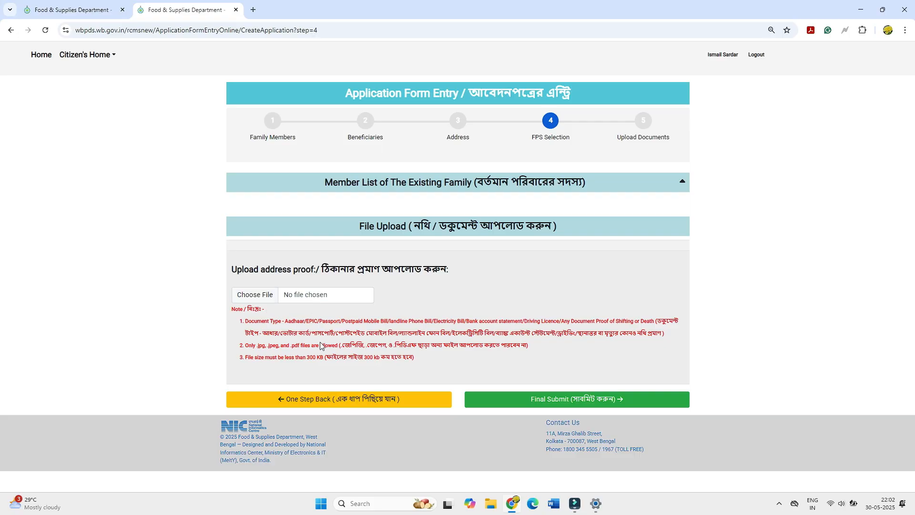
# Step: Attach the JPG image as address proof and final-submit the application
pyautogui.click(266, 294)
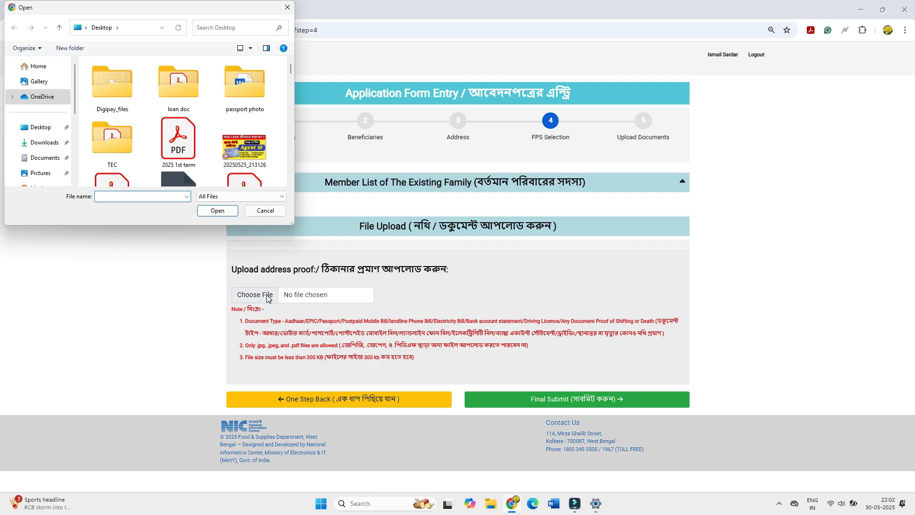
pyautogui.click(188, 146)
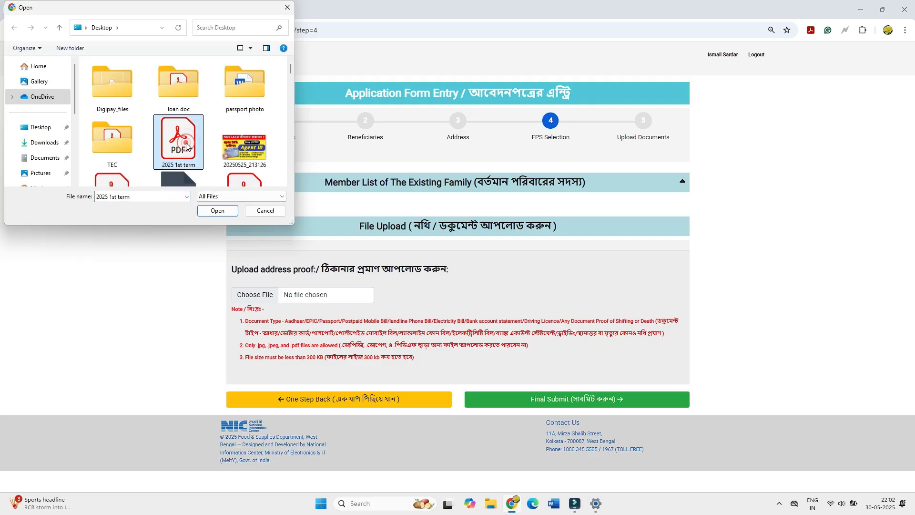
pyautogui.scroll(-1, 186, 146)
pyautogui.scroll(-8, 186, 147)
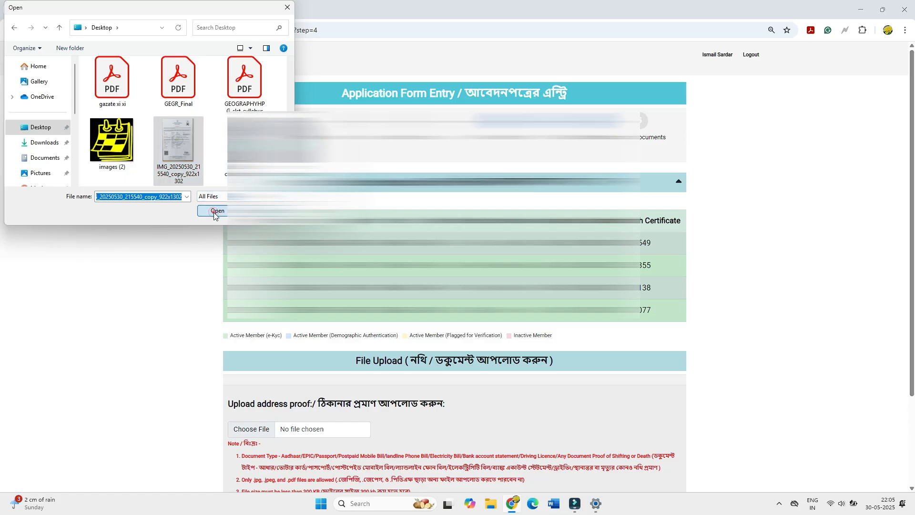
pyautogui.click(216, 209)
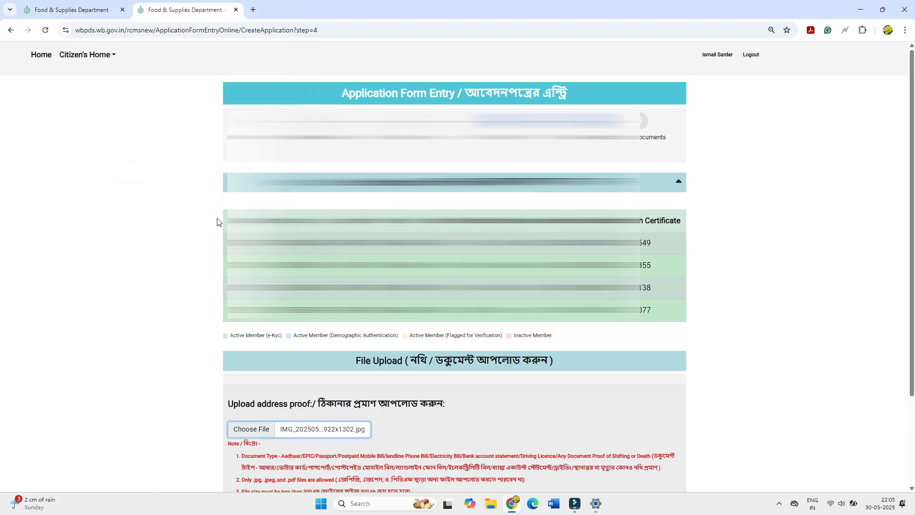
pyautogui.scroll(-3, 579, 381)
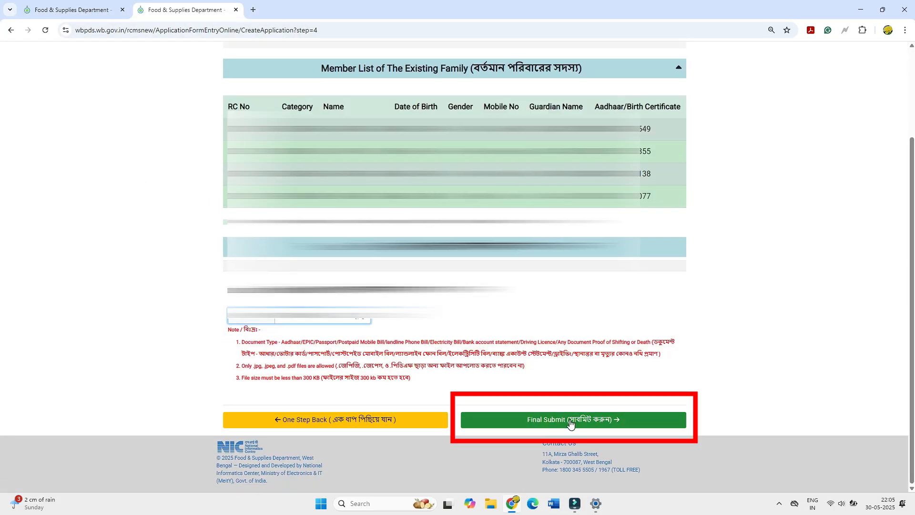
pyautogui.click(571, 421)
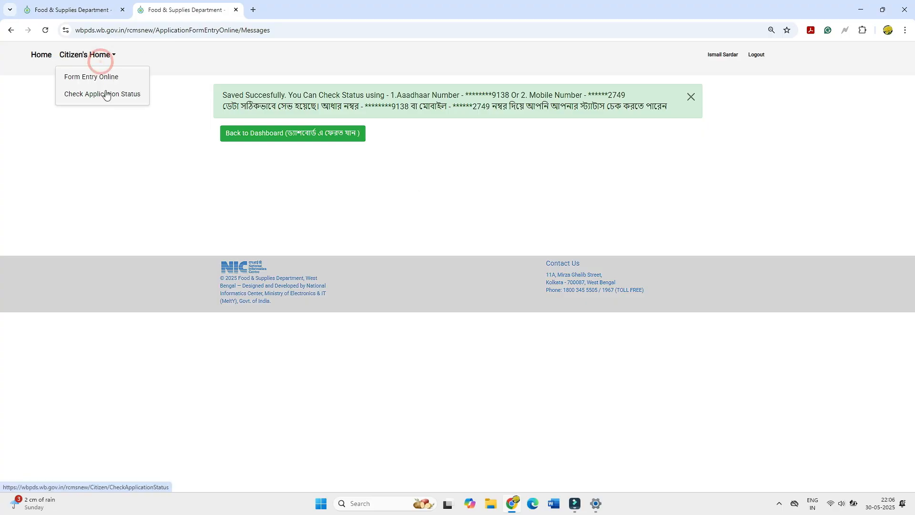
# Step: View the Form-4 row under Check Application Status and highlight the new General-caste beneficiary
pyautogui.click(107, 95)
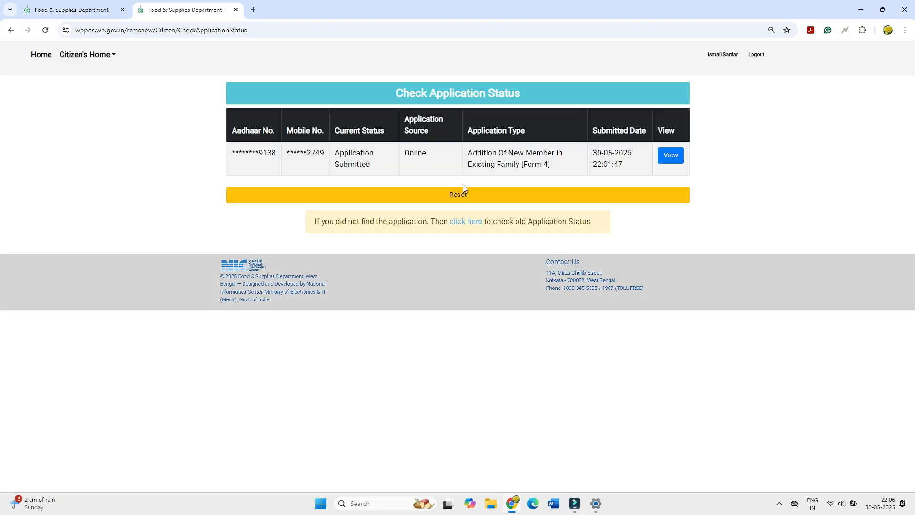
pyautogui.click(670, 156)
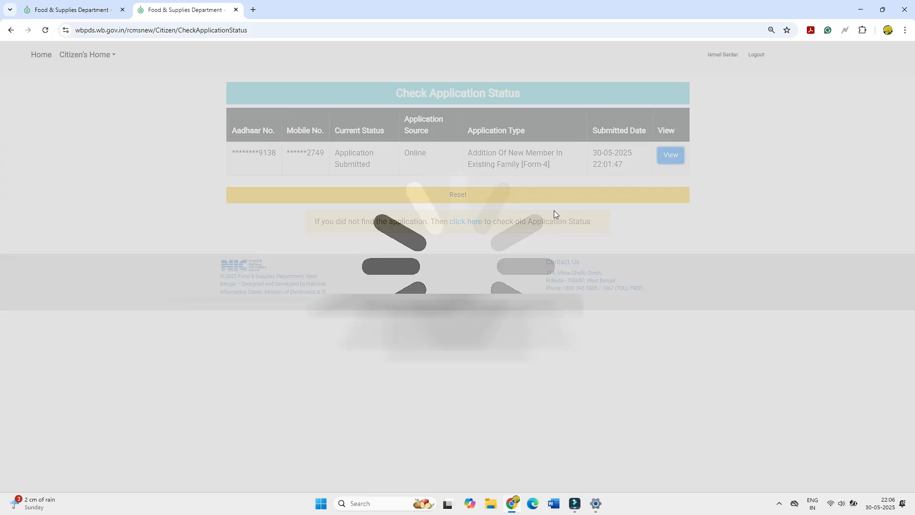
pyautogui.scroll(-4, 554, 210)
pyautogui.scroll(1, 454, 266)
pyautogui.scroll(-4, 29, 437)
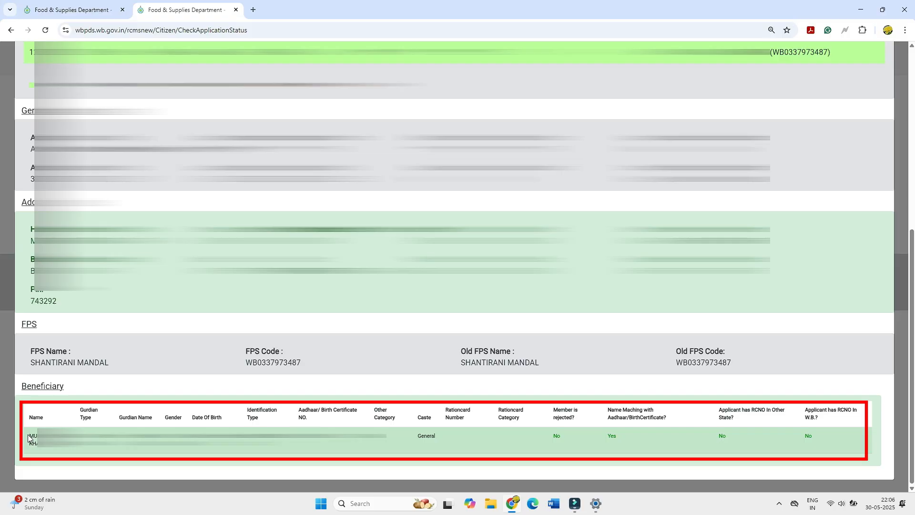
pyautogui.moveTo(28, 442); pyautogui.dragTo(81, 446)
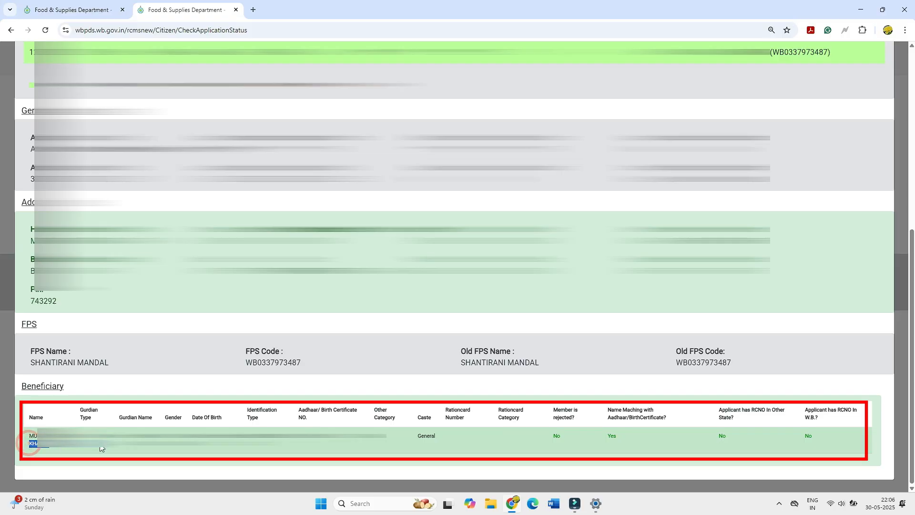